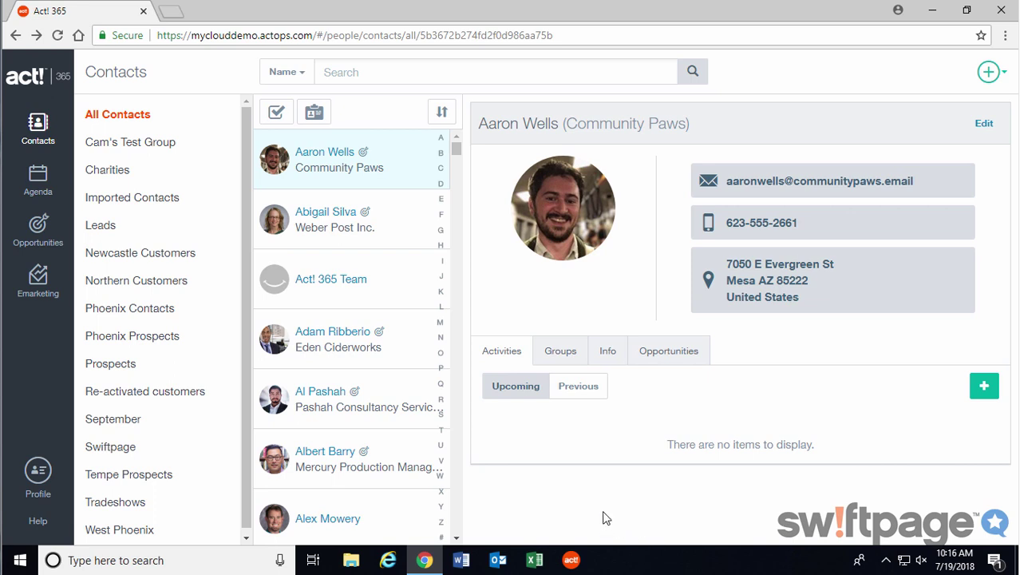
Step: Start a new contact import from the Act! 365 add menu
left_click(34, 132)
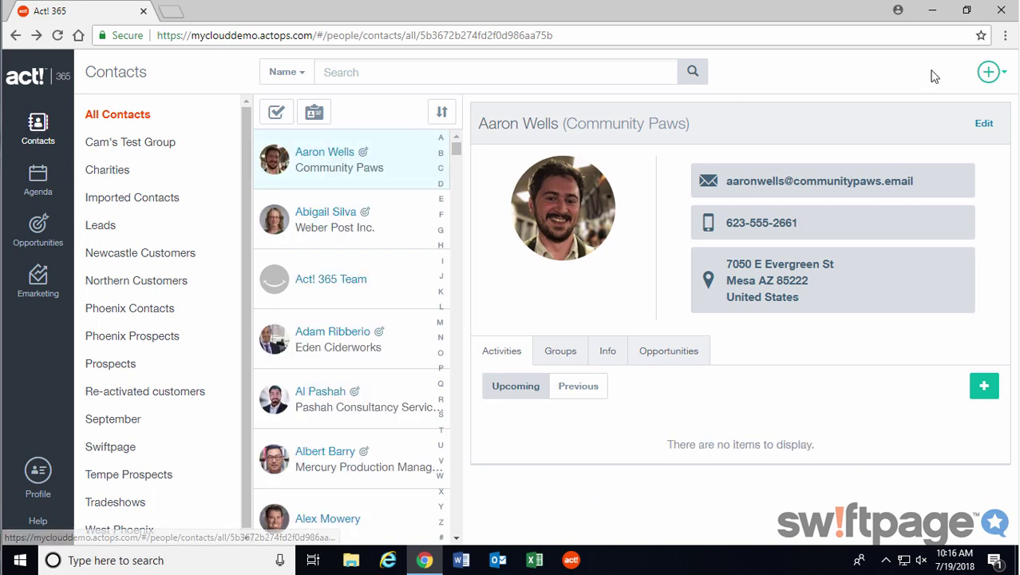
left_click(990, 76)
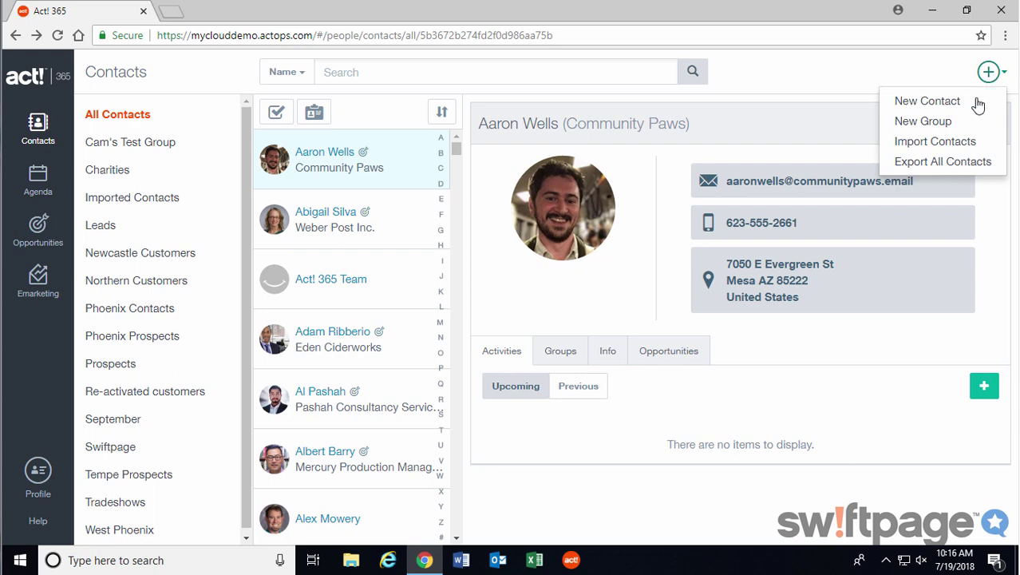
left_click(935, 141)
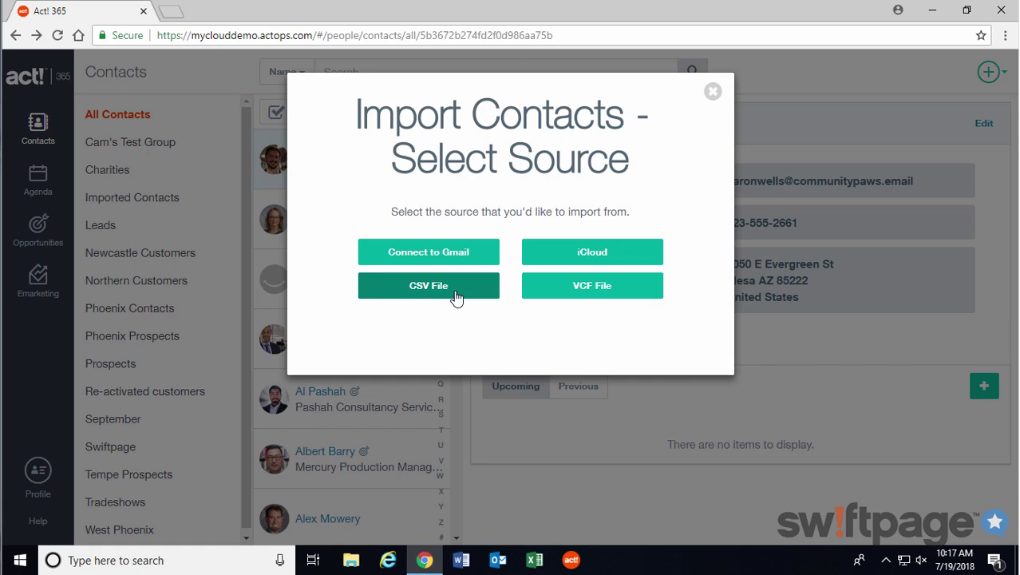
Step: Open the import-contacts-newmexico workbook from the Files folder in Excel
left_click(351, 560)
left_click(143, 253)
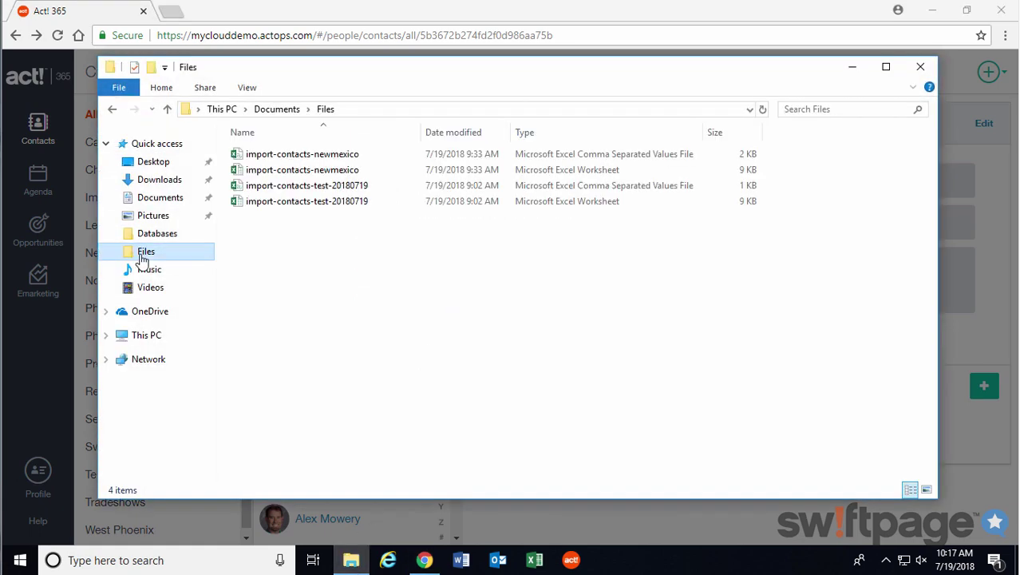
left_click(285, 171)
double_click(285, 179)
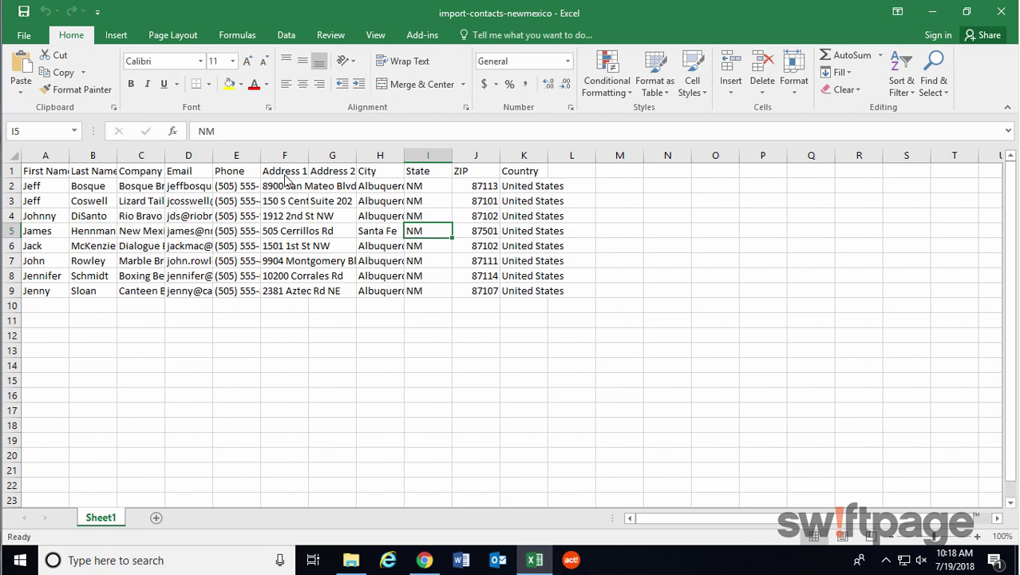
Step: Save the sheet in the Files folder as CSV (Comma delimited), replacing import-contacts-newmexico.csv and keeping the format
left_click(24, 35)
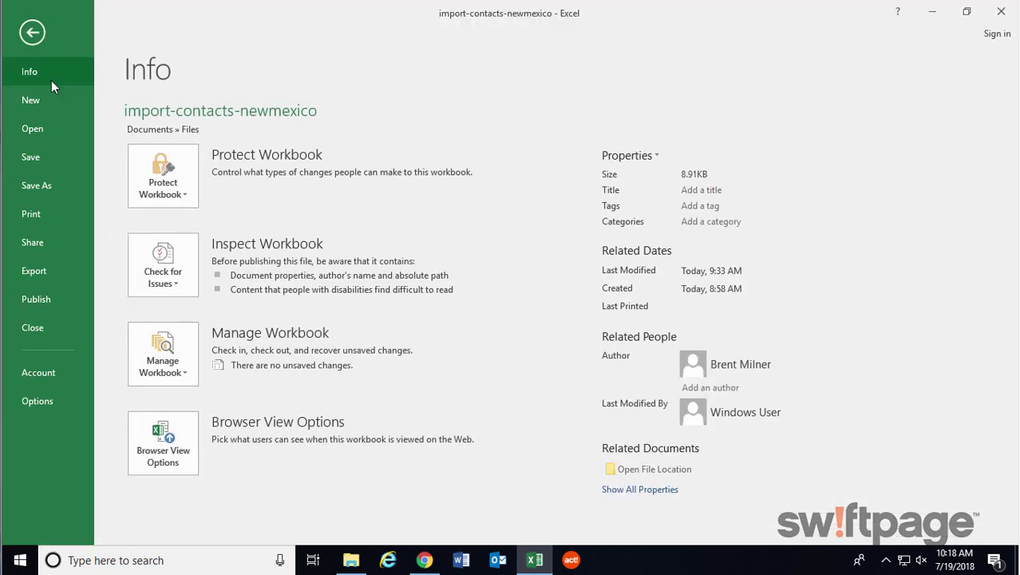
left_click(59, 184)
left_click(410, 152)
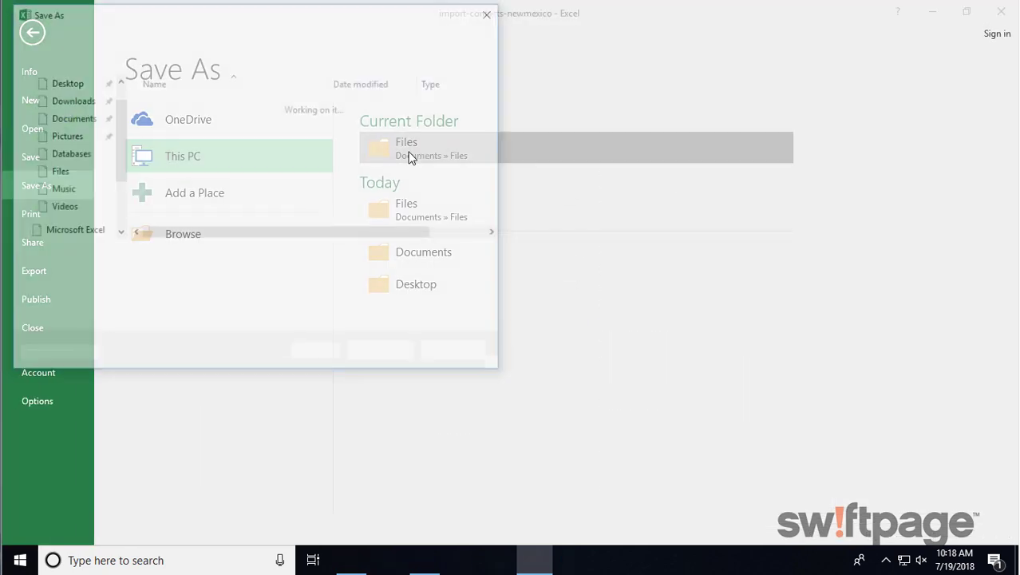
left_click(200, 274)
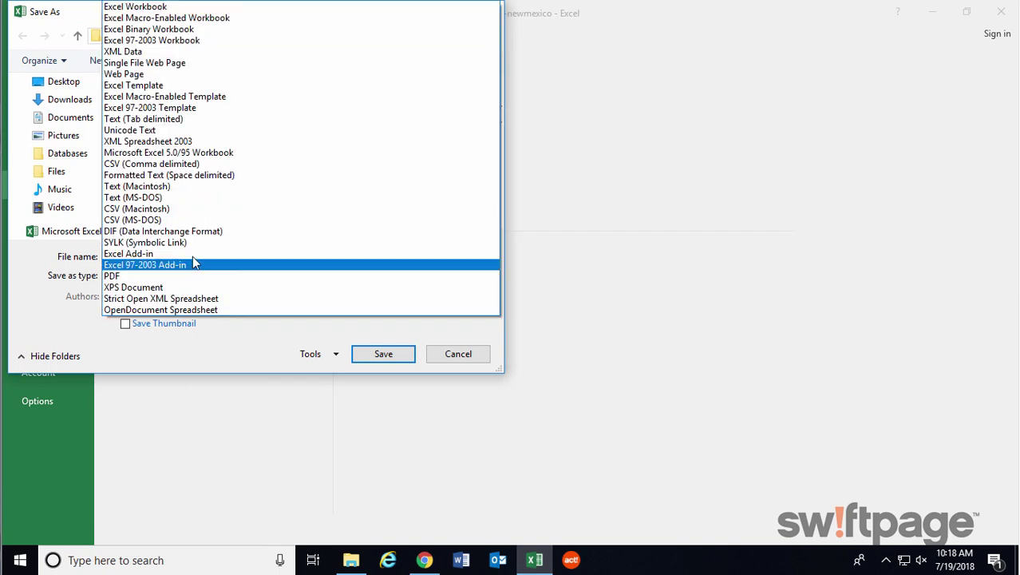
left_click(157, 168)
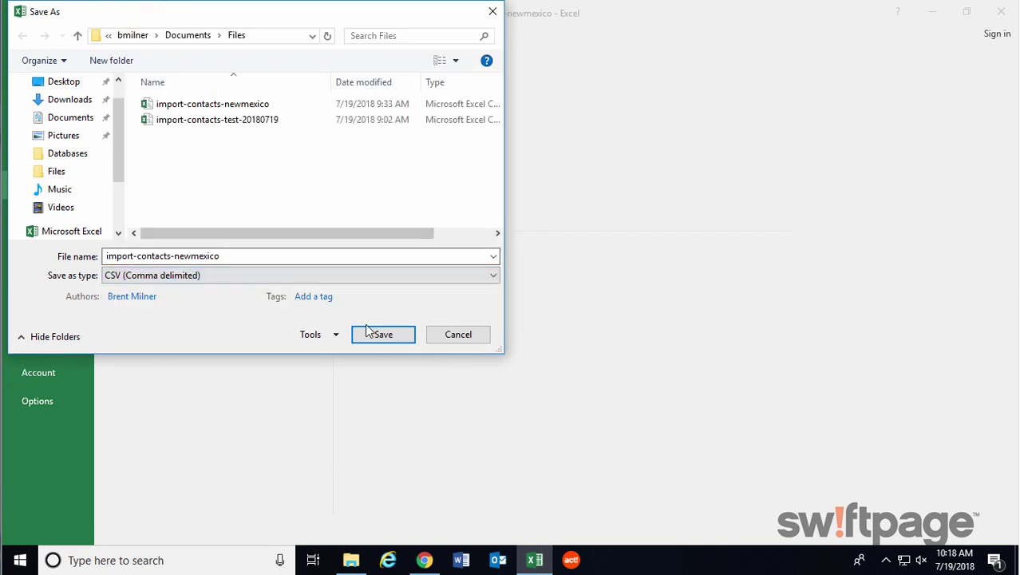
left_click(383, 335)
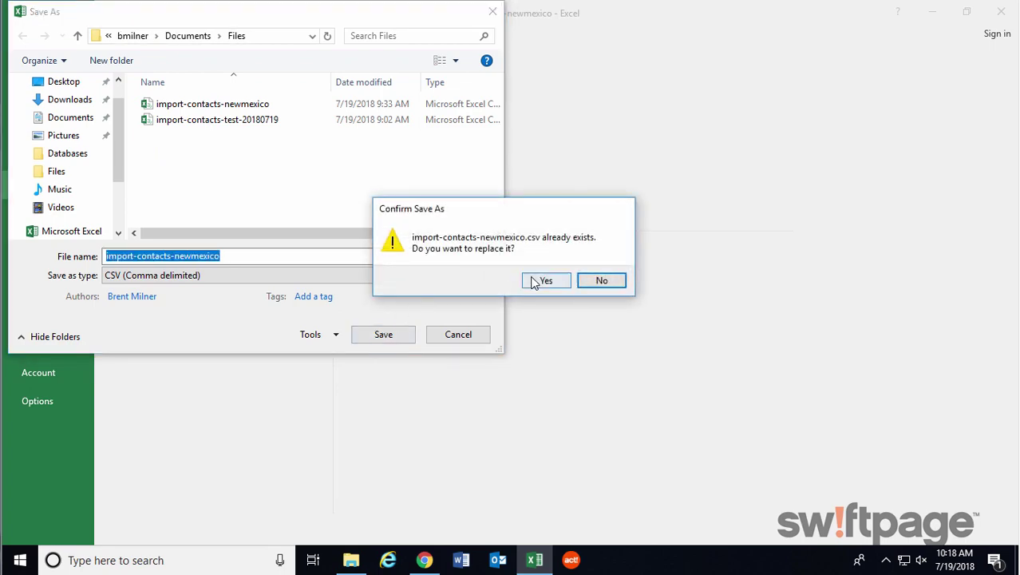
left_click(536, 279)
left_click(453, 325)
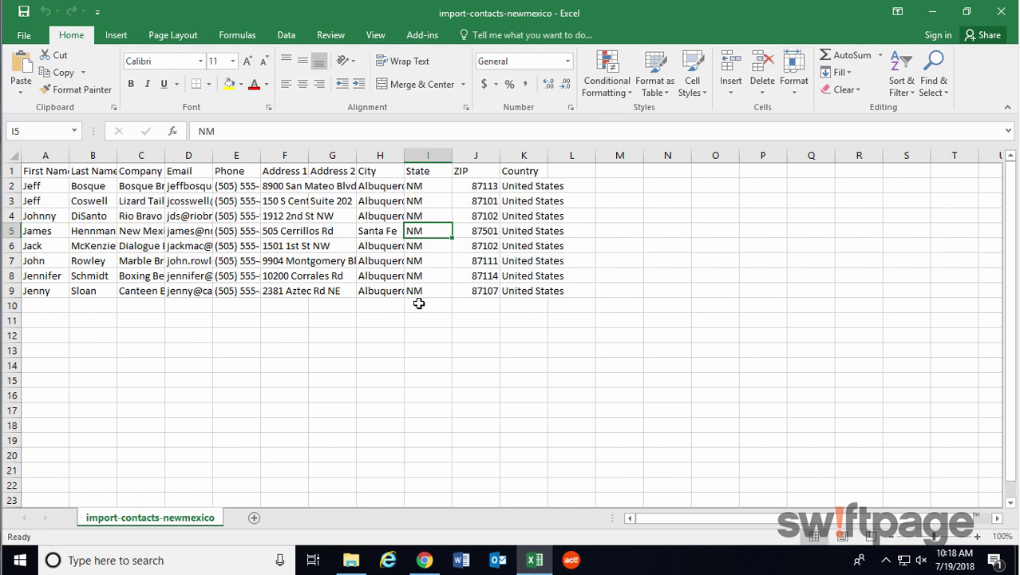
left_click(11, 171)
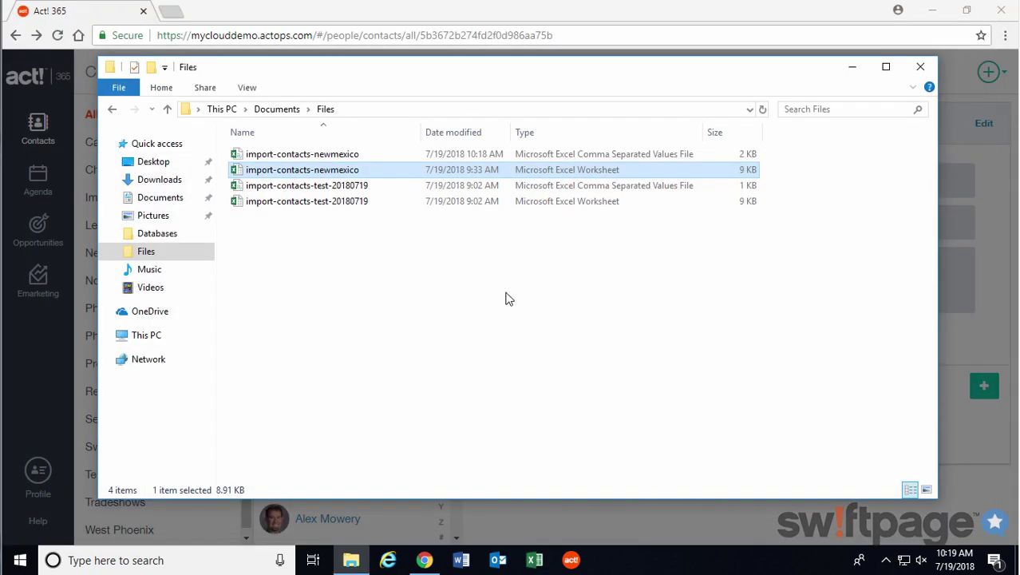
Step: Close the File Explorer window showing the Files folder
left_click(919, 69)
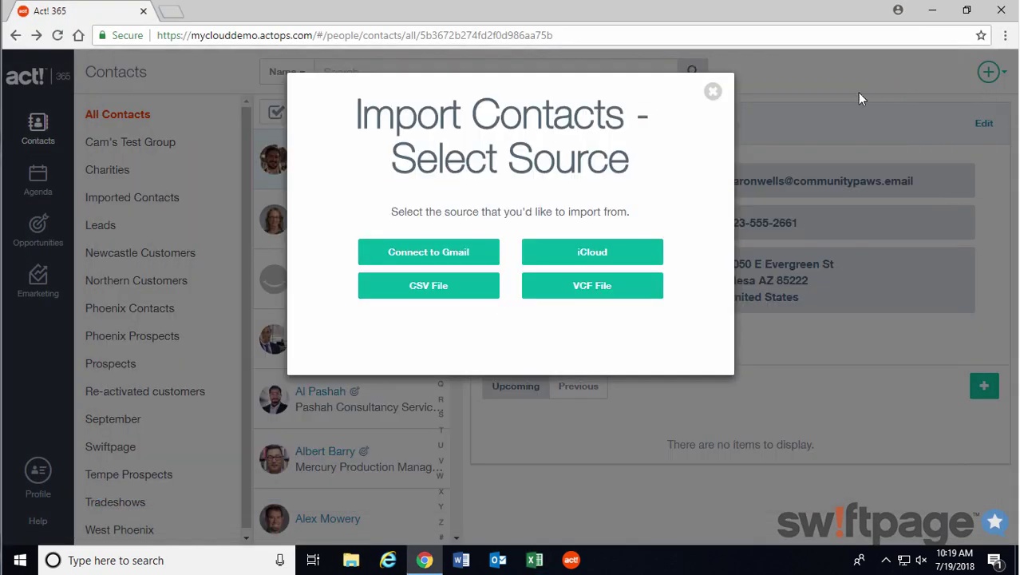
Step: Choose CSV File as the source and attach import-contacts-newmexico.csv as the import file
left_click(461, 295)
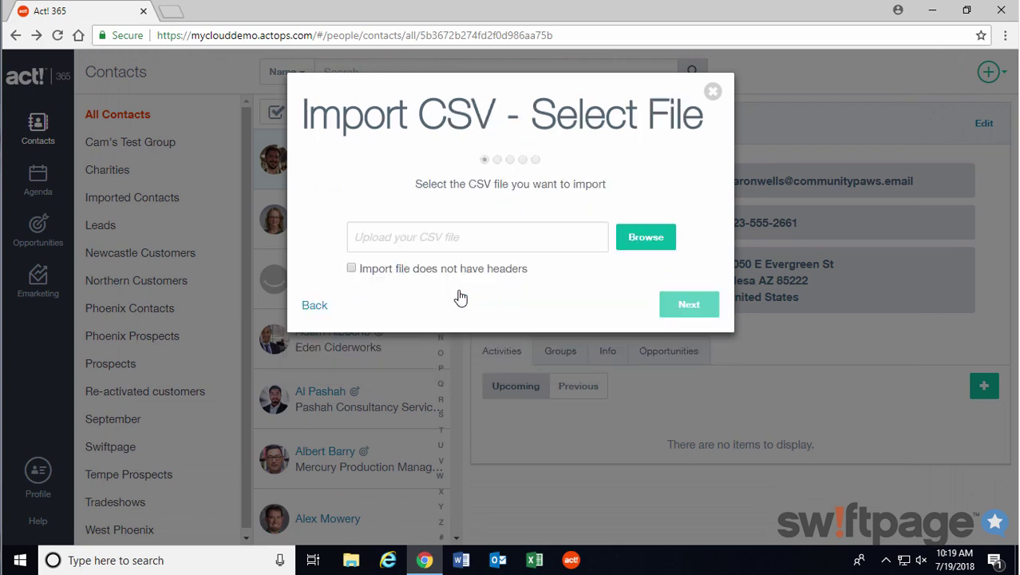
left_click(636, 242)
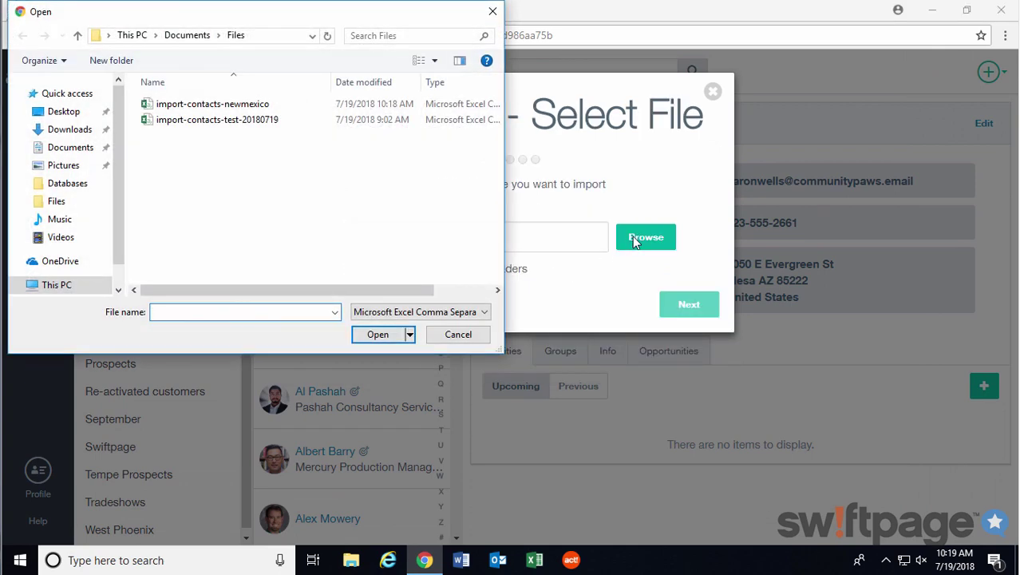
left_click(239, 106)
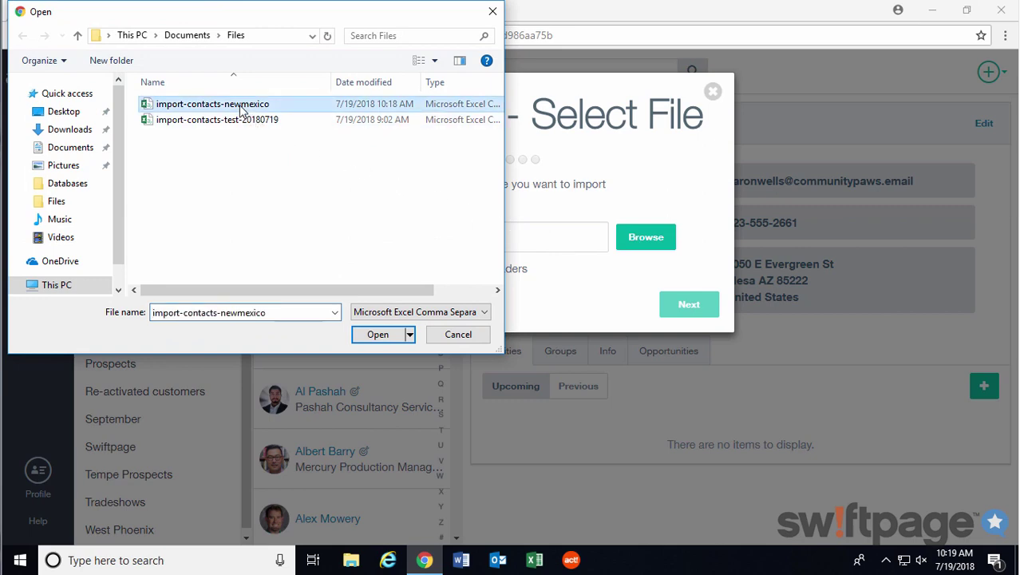
left_click(392, 332)
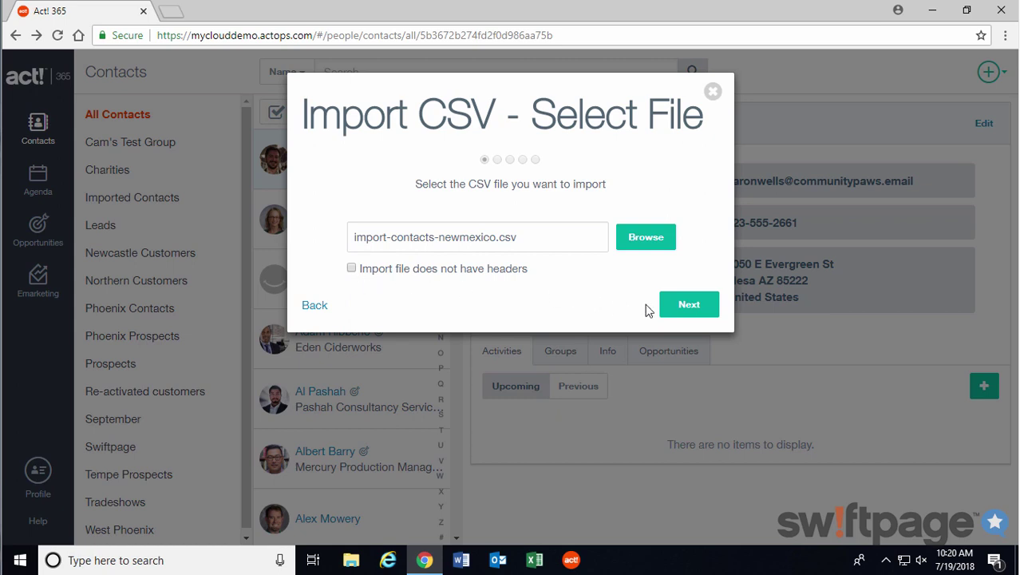
Step: Review the field mappings, keeping First Name mapped and leaving Job Title unmapped
left_click(684, 307)
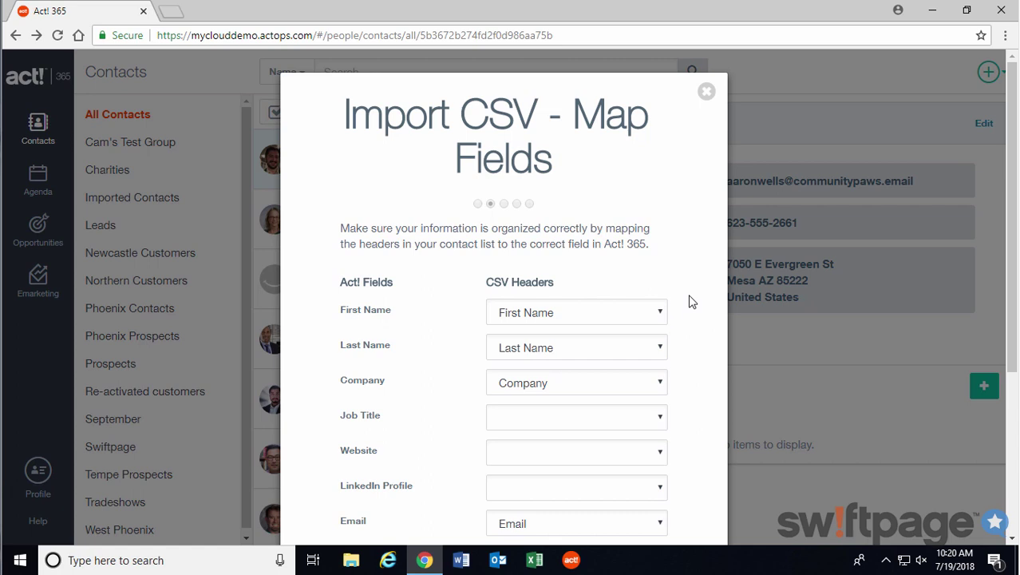
scroll(691, 302, "down", 1)
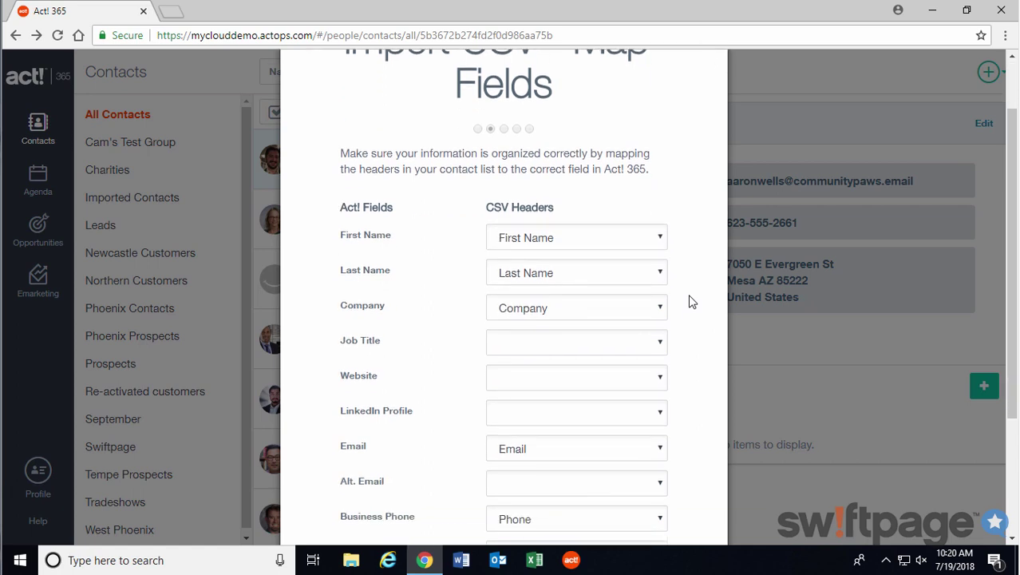
left_click(661, 247)
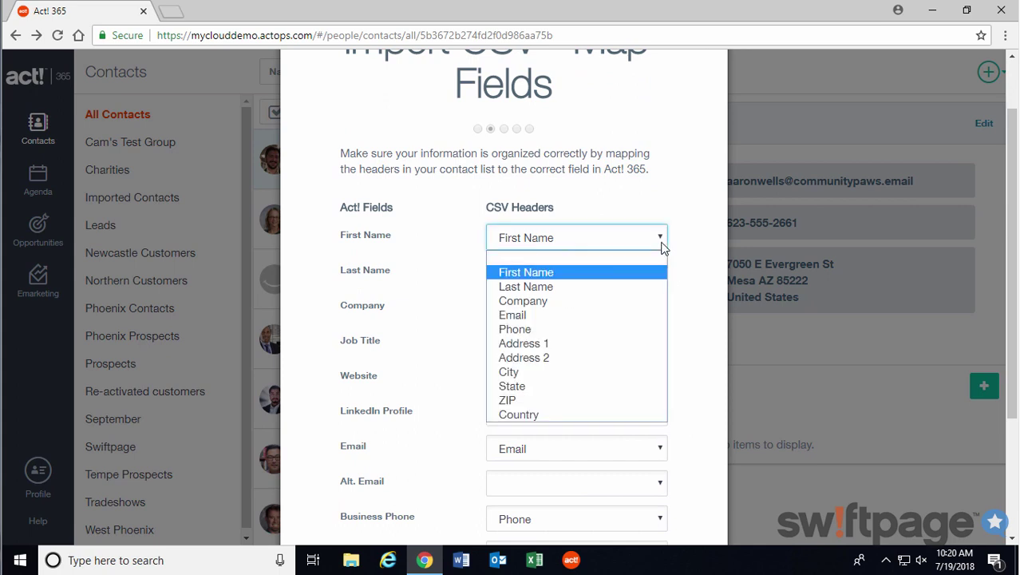
left_click(652, 273)
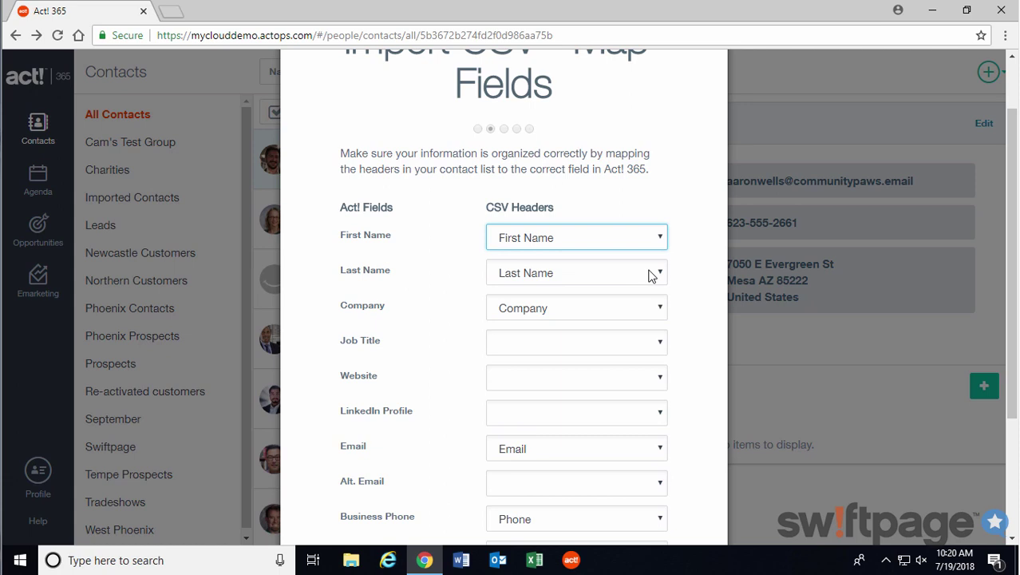
left_click(662, 351)
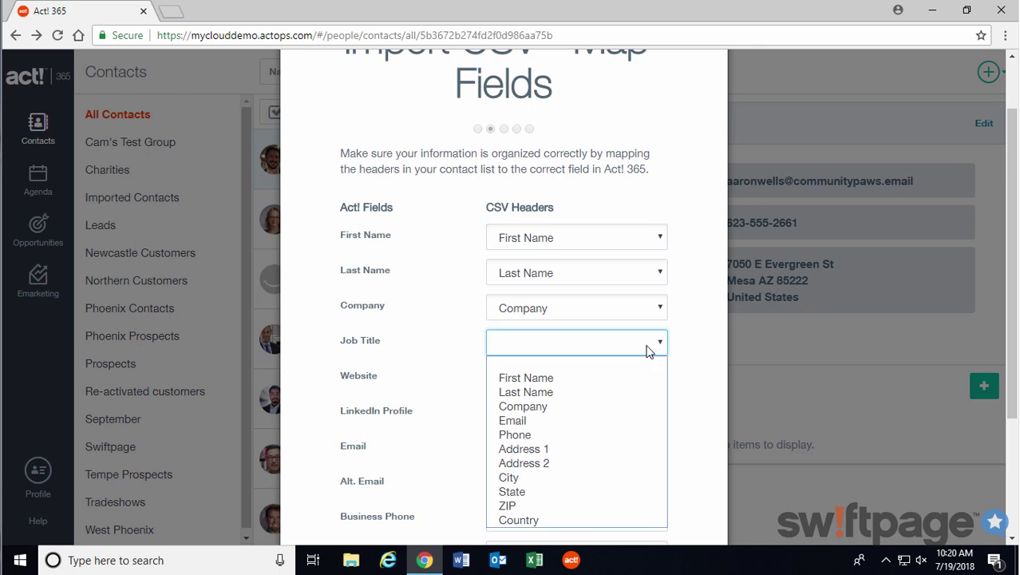
left_click(569, 367)
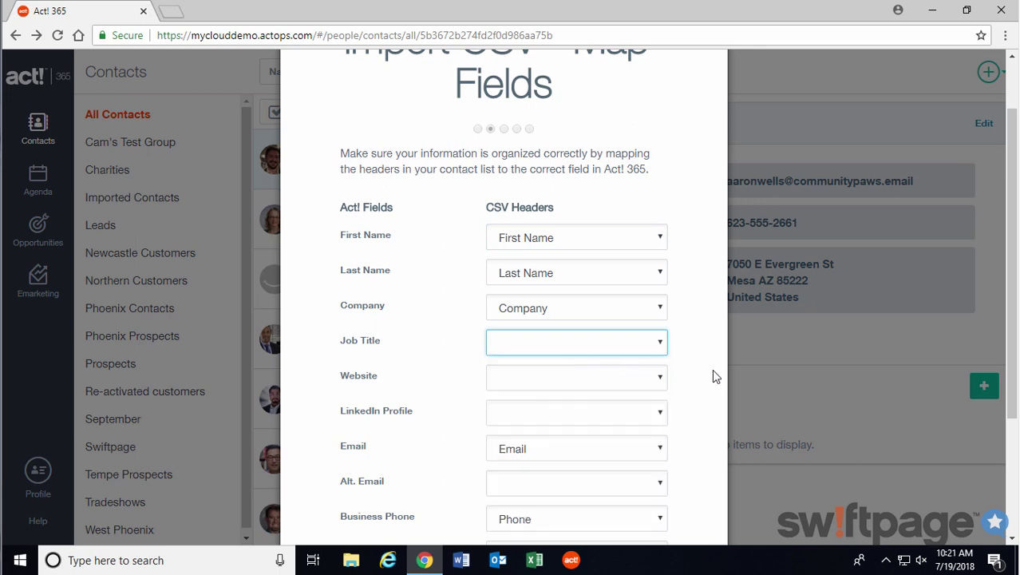
Step: Accept the address field mappings and advance to the Custom 1 field mapping
scroll(699, 405, "down", 2)
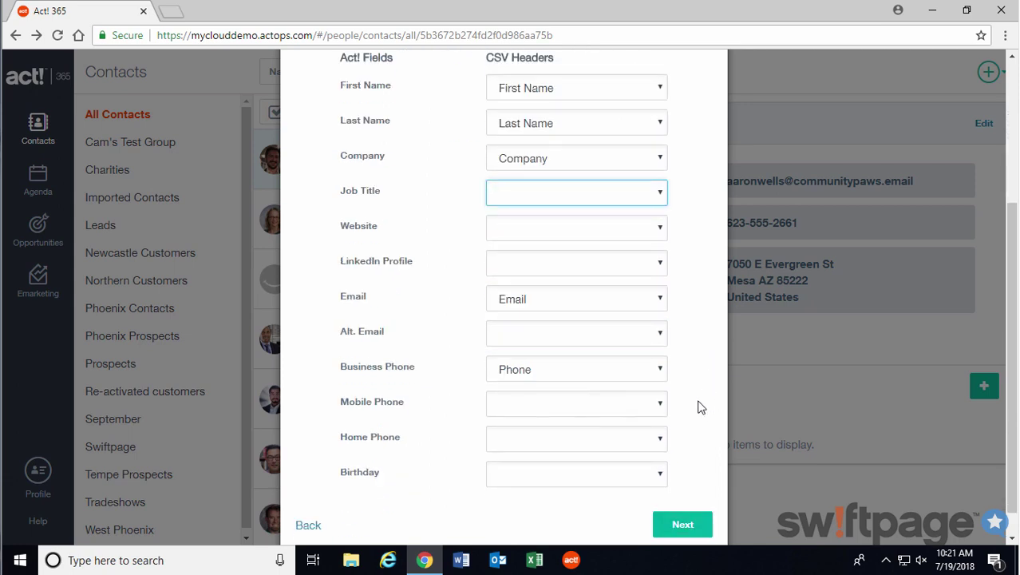
left_click(682, 525)
scroll(686, 468, "up", 1)
scroll(688, 468, "down", 3)
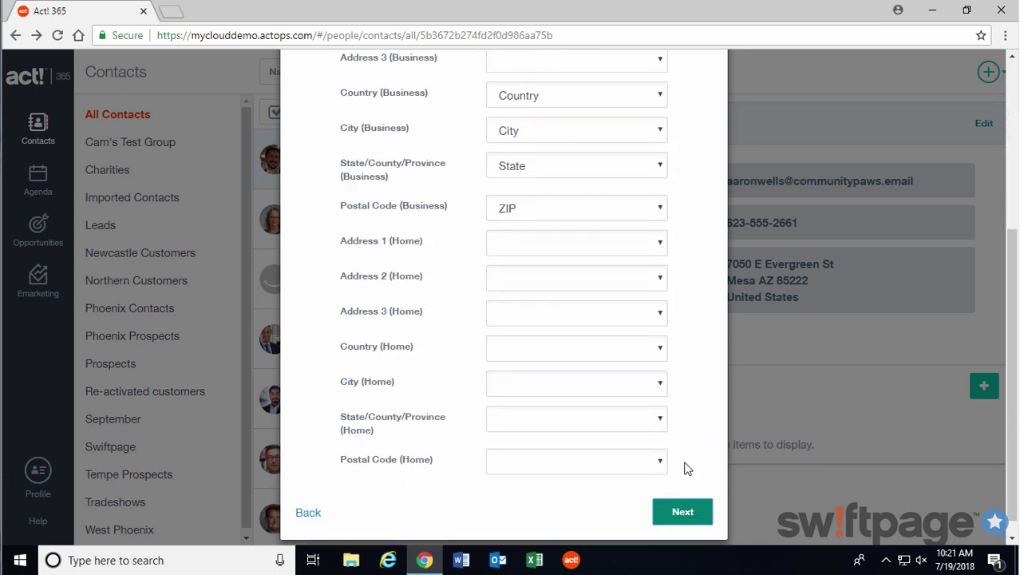
left_click(680, 496)
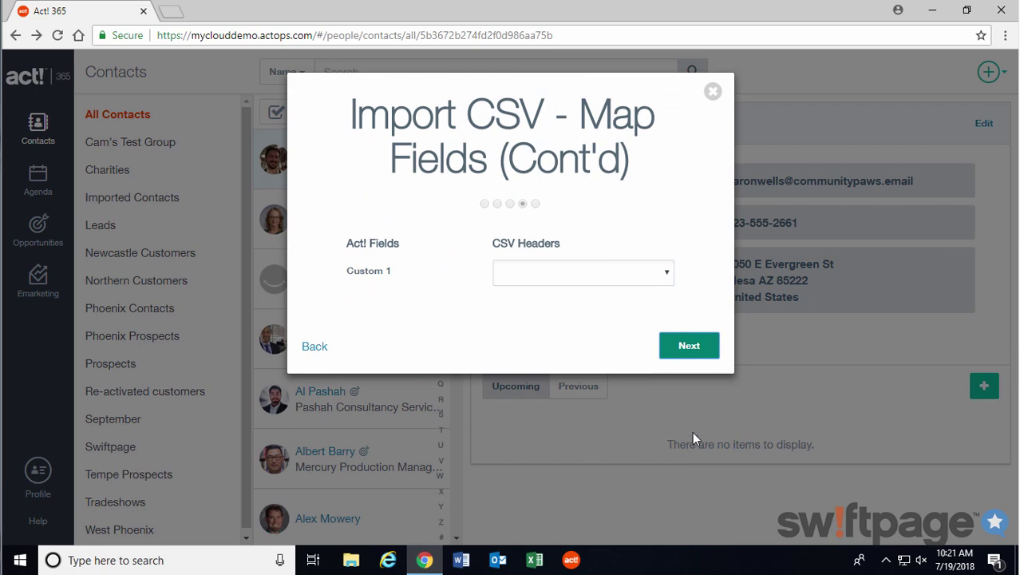
Step: Import the contacts into a newly created group named 'New Mexico Contacts'
left_click(690, 354)
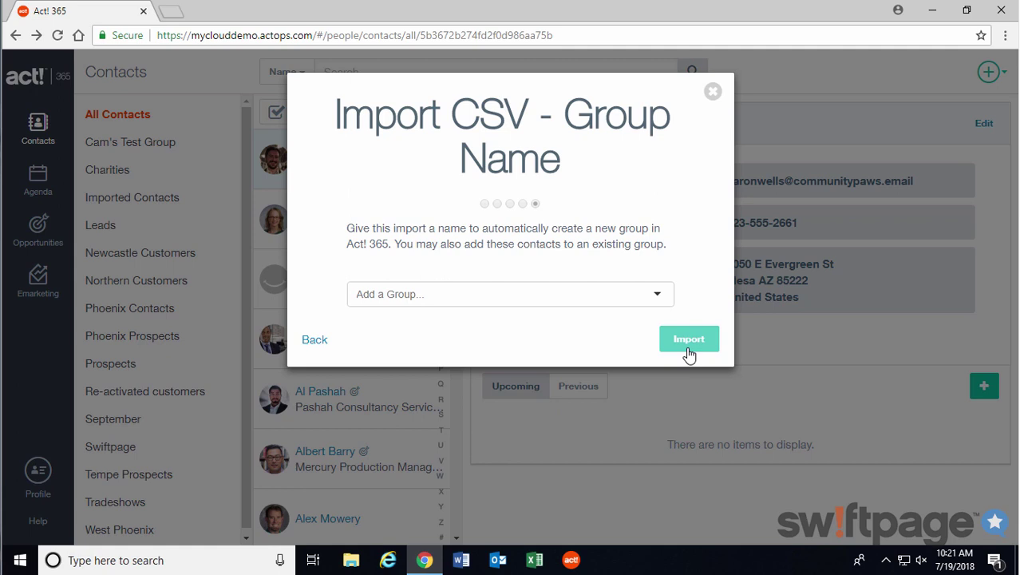
left_click(657, 296)
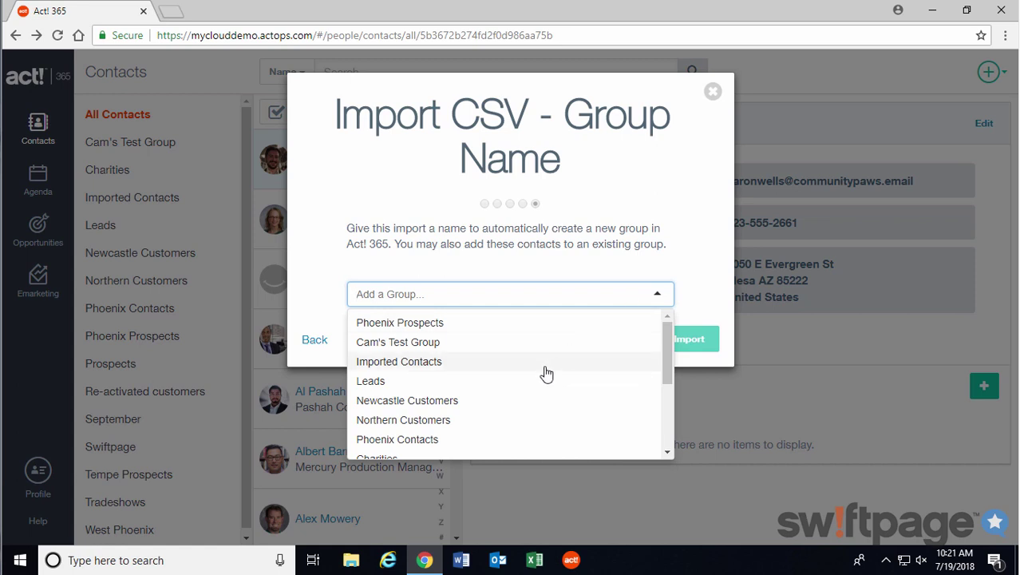
left_click(520, 298)
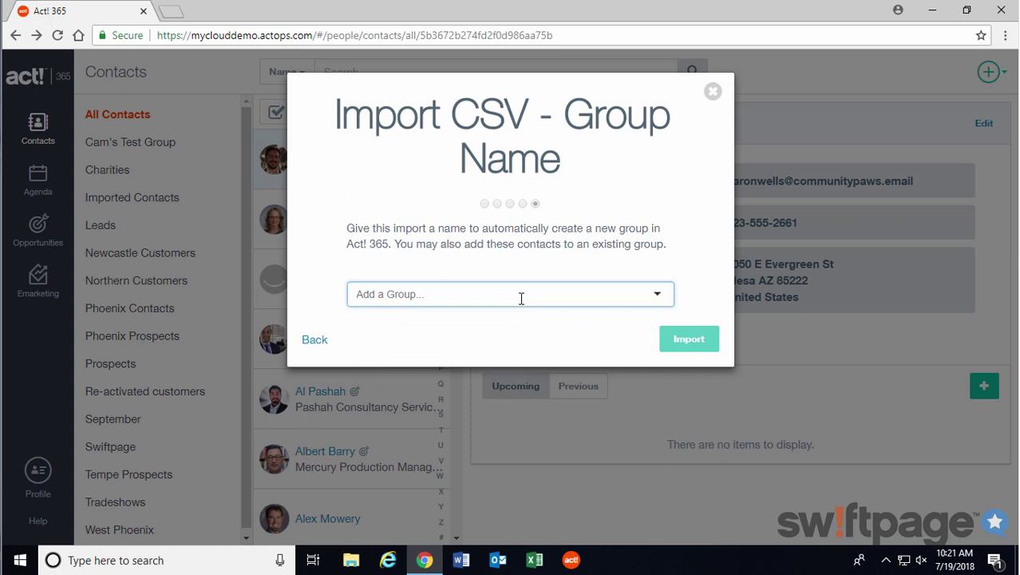
type("New Mexico Contacts")
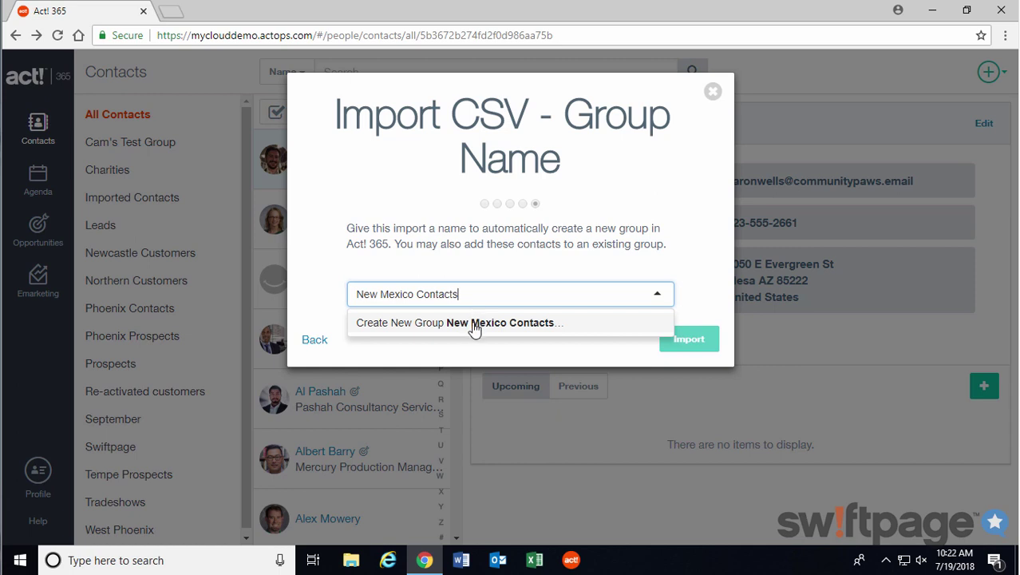
left_click(474, 325)
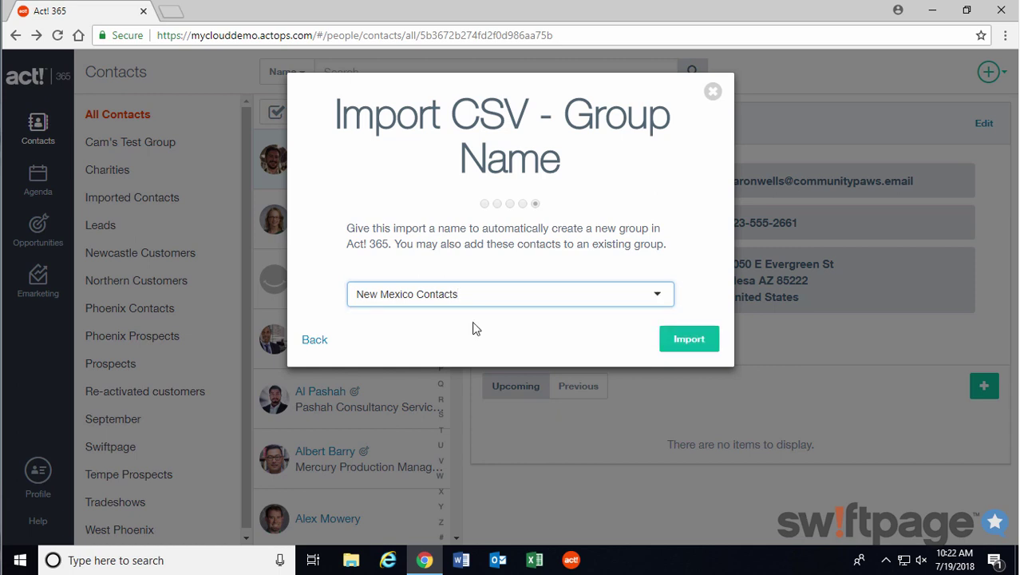
left_click(683, 343)
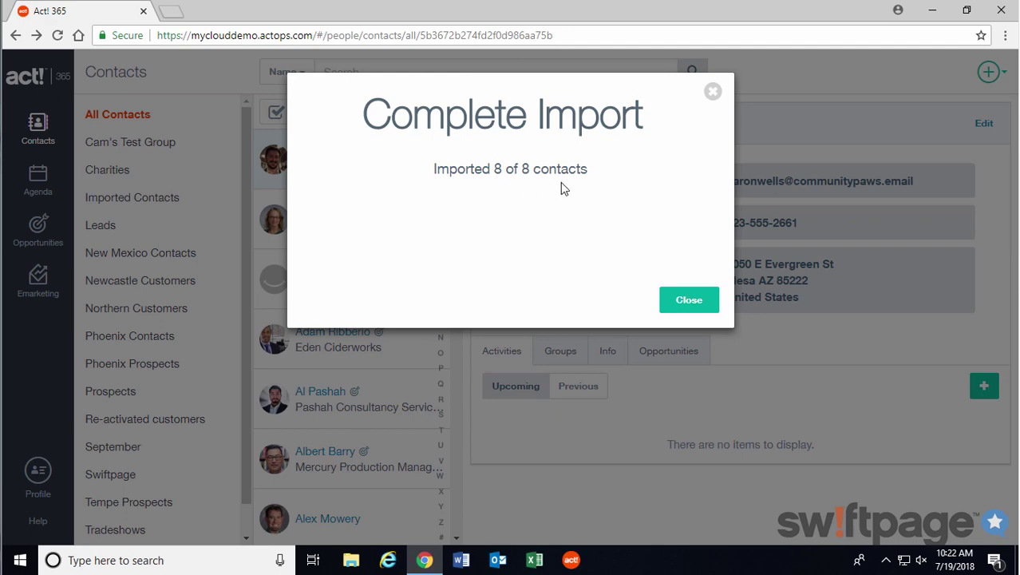
Step: Dismiss the import summary and view the New Mexico Contacts group's 8 contacts
left_click(689, 302)
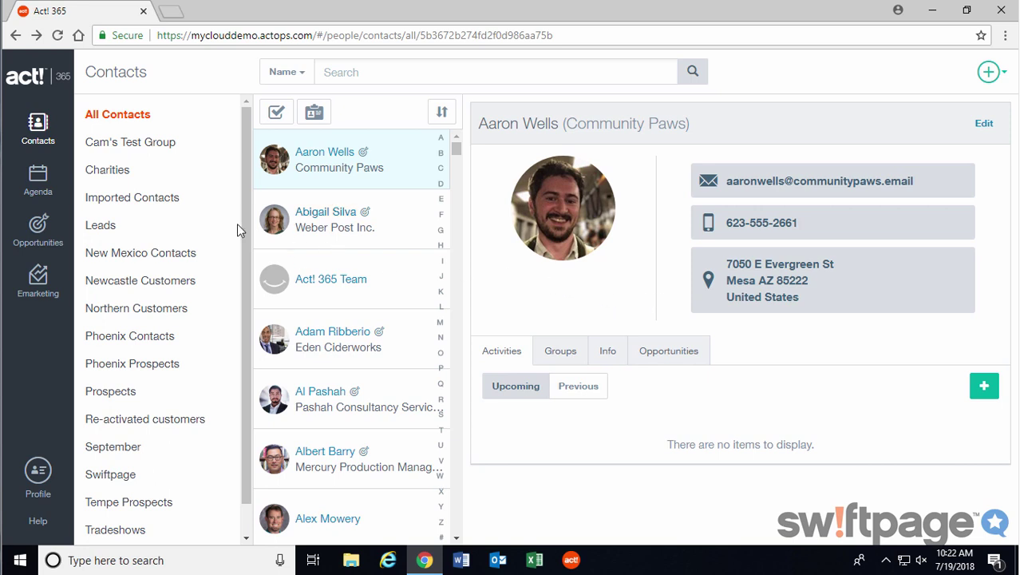
left_click(157, 253)
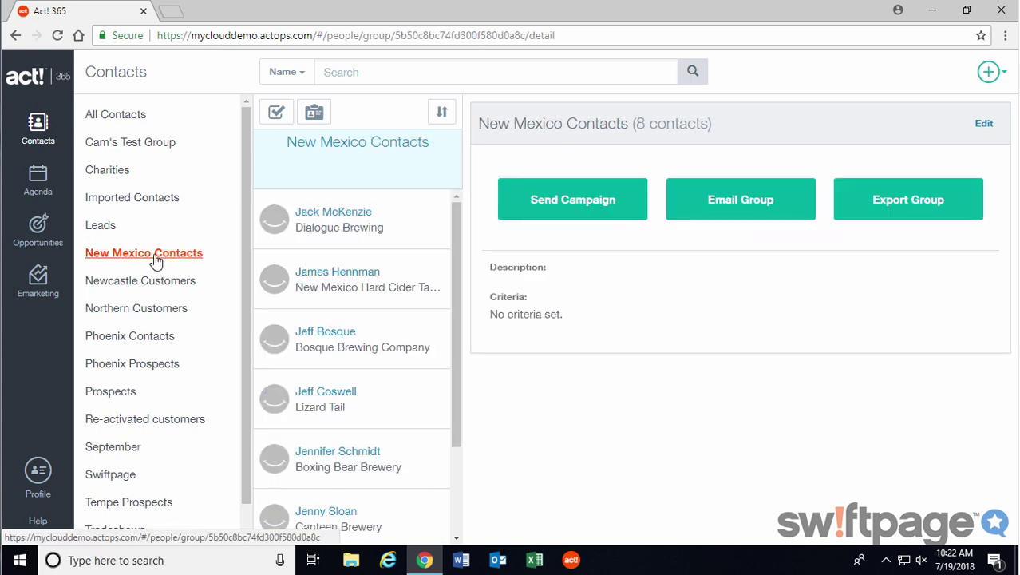